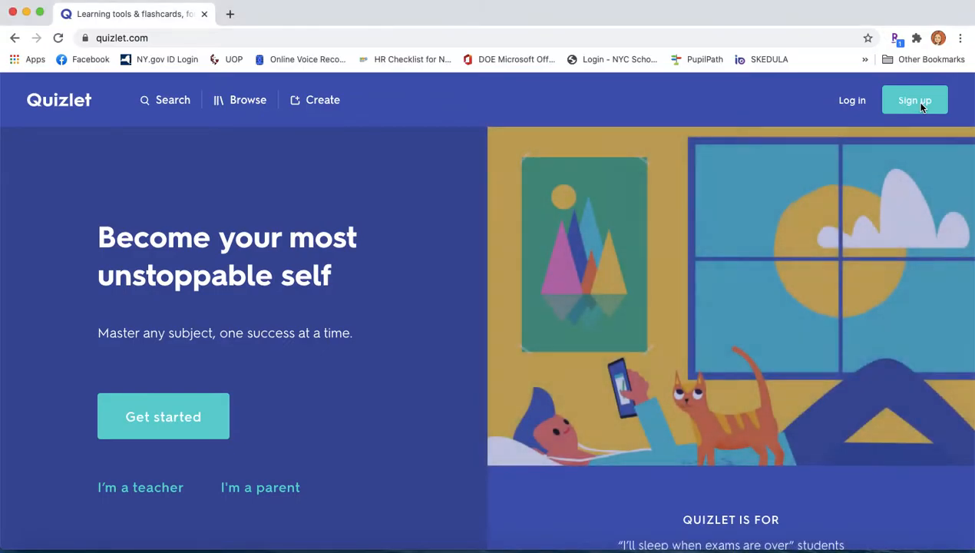
Close the sign-up form and log in to Quizlet with a Google account.
left_click(921, 107)
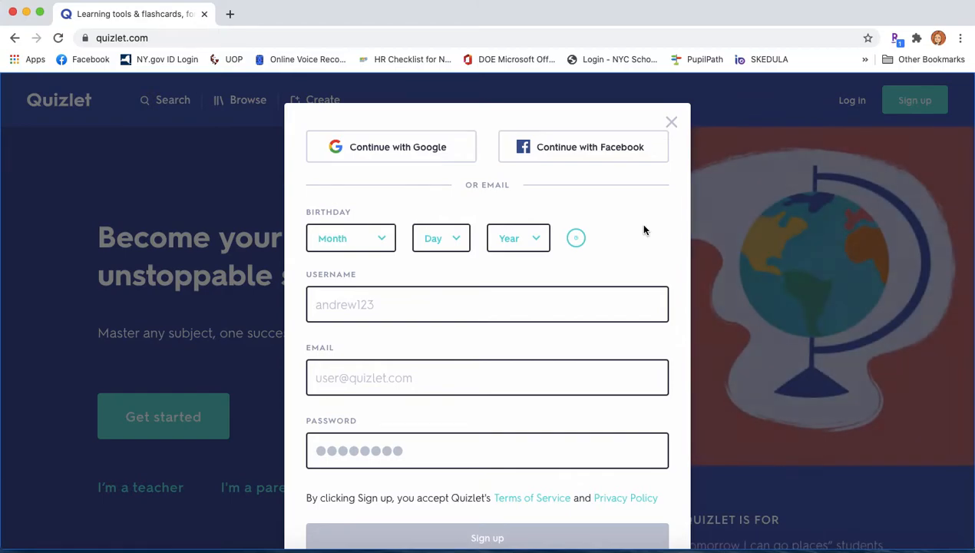
scroll(678, 330, "down", 3)
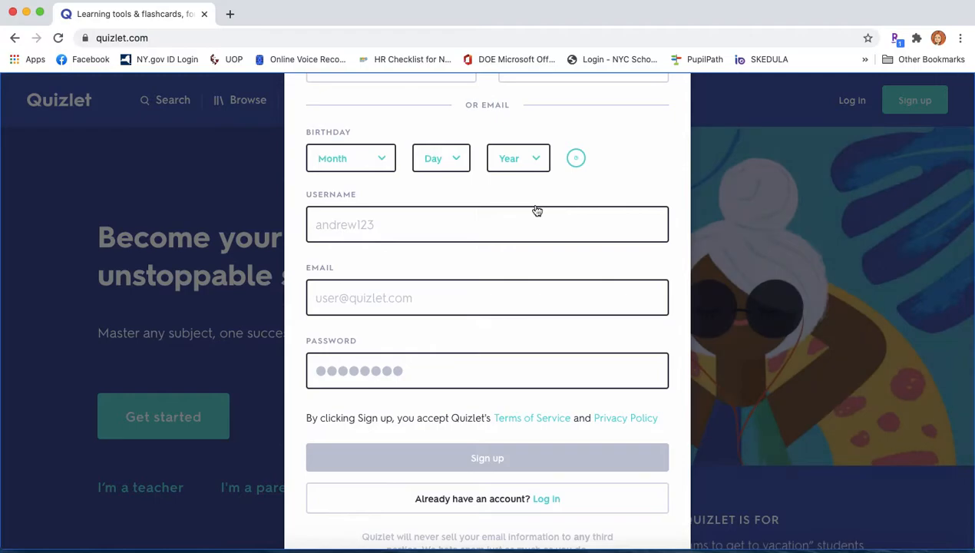
scroll(537, 210, "up", 2)
left_click(672, 123)
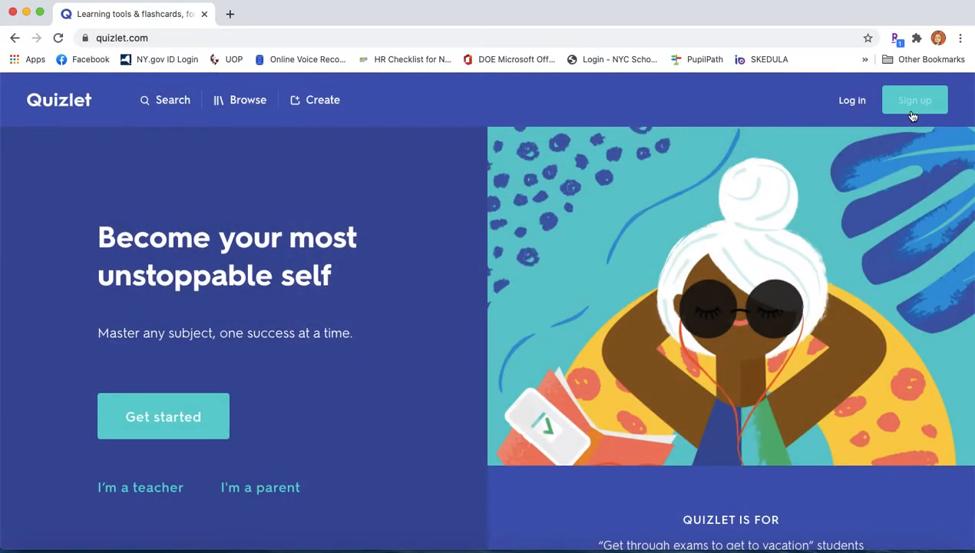
left_click(861, 100)
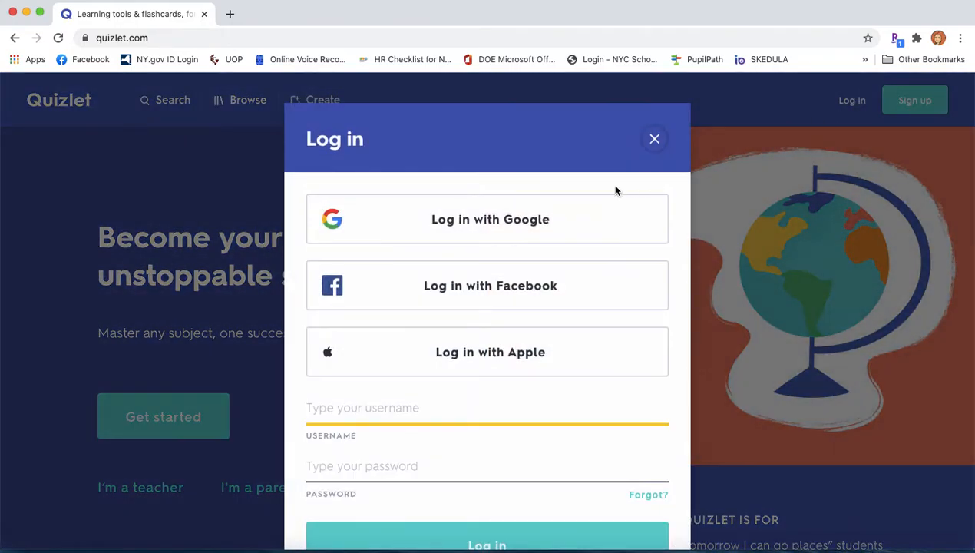
left_click(506, 219)
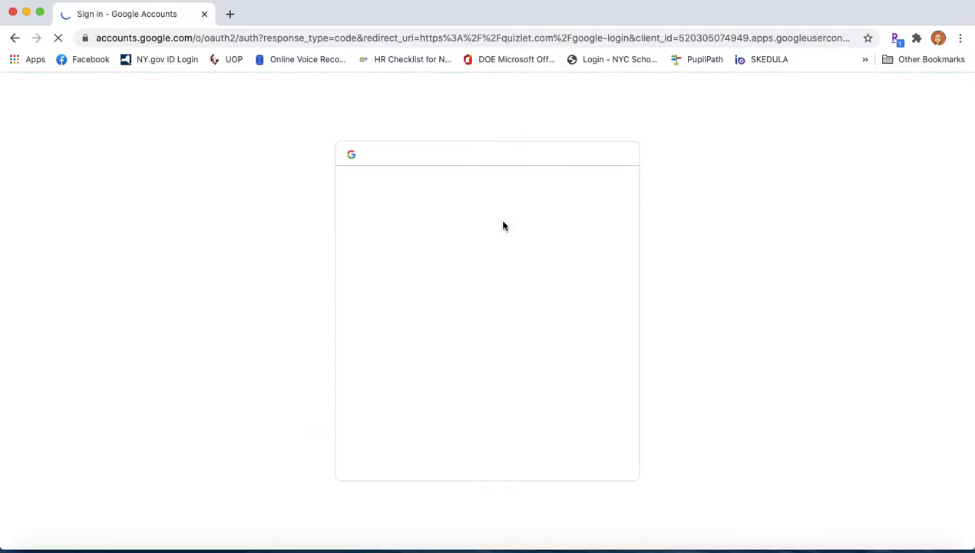
left_click(460, 450)
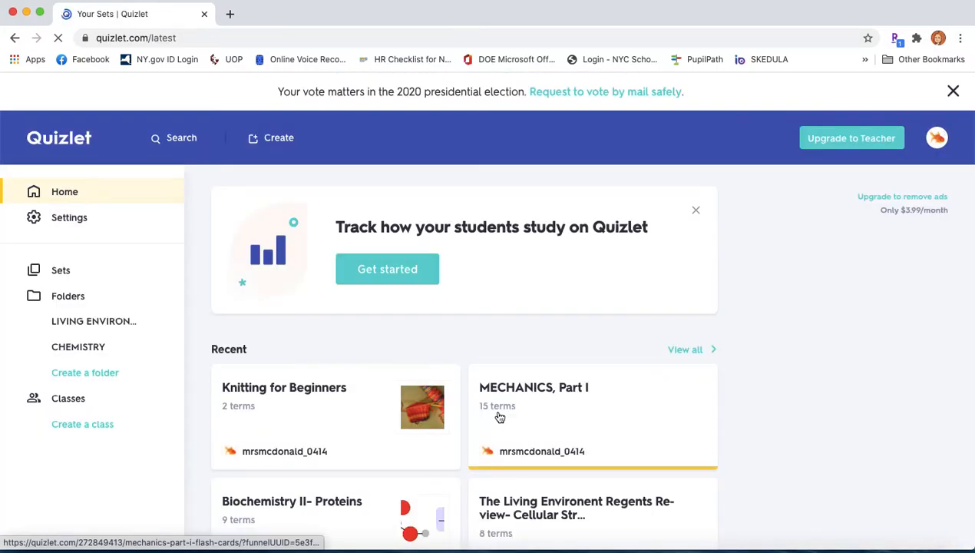
scroll(500, 417, "down", 1)
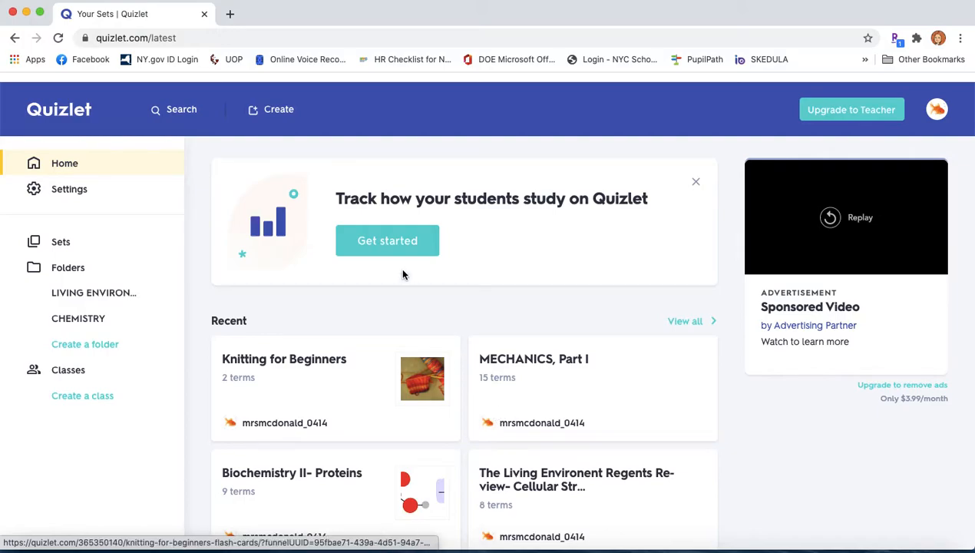
Open the Create menu in the top bar to show the Set and Class options.
left_click(277, 112)
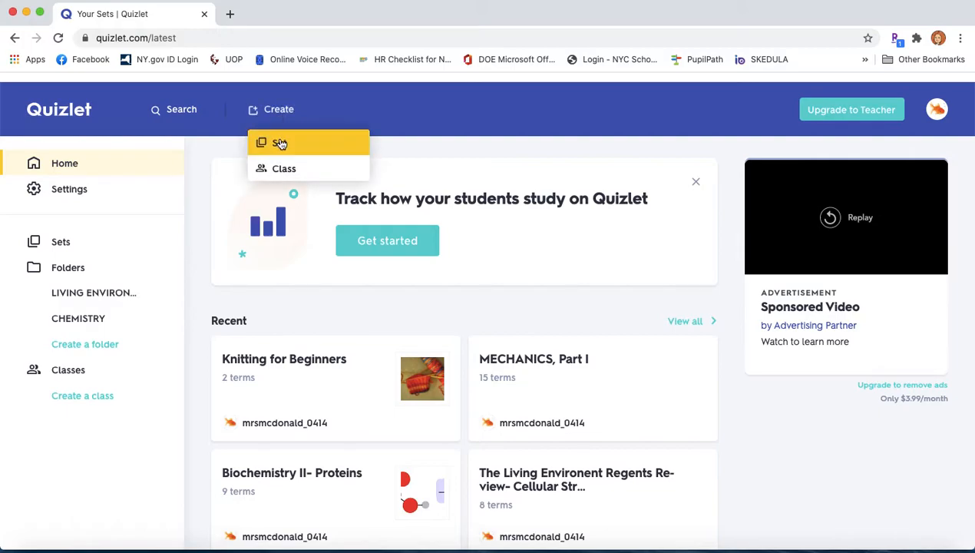
Start a new study set and dismiss the Quizlet Teacher promotion.
left_click(280, 144)
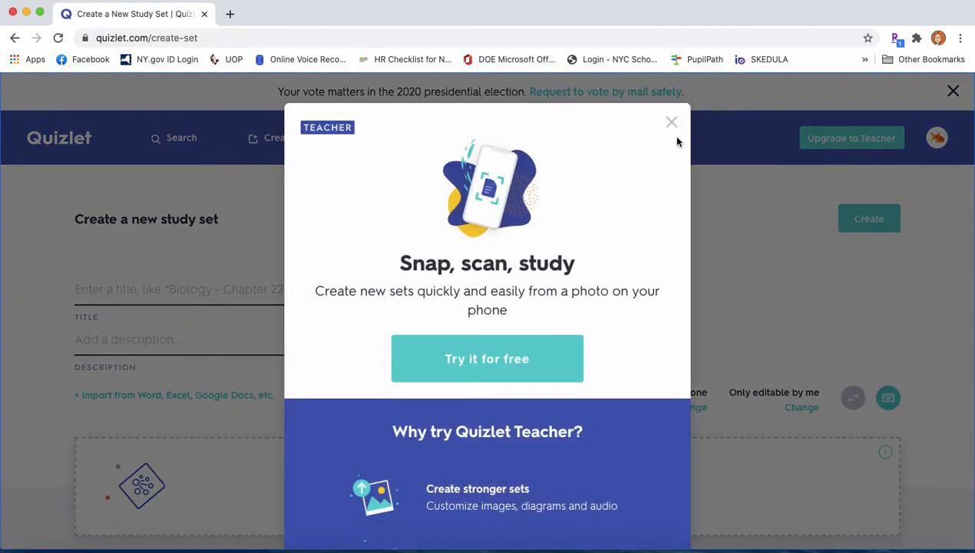
left_click(672, 119)
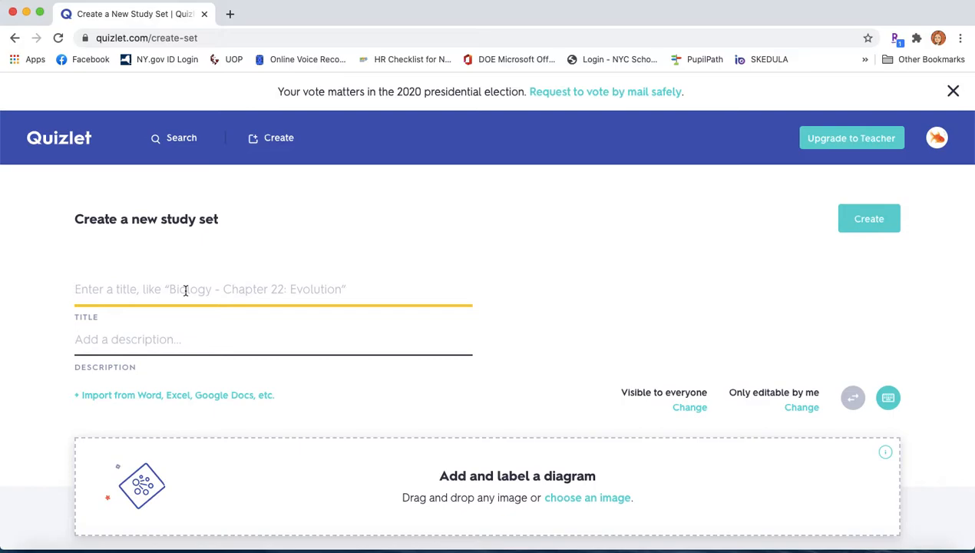
Enter 'COLORS IN SPANISH' as the set title and scroll down to the term rows.
type("COLORS IN SPANISH")
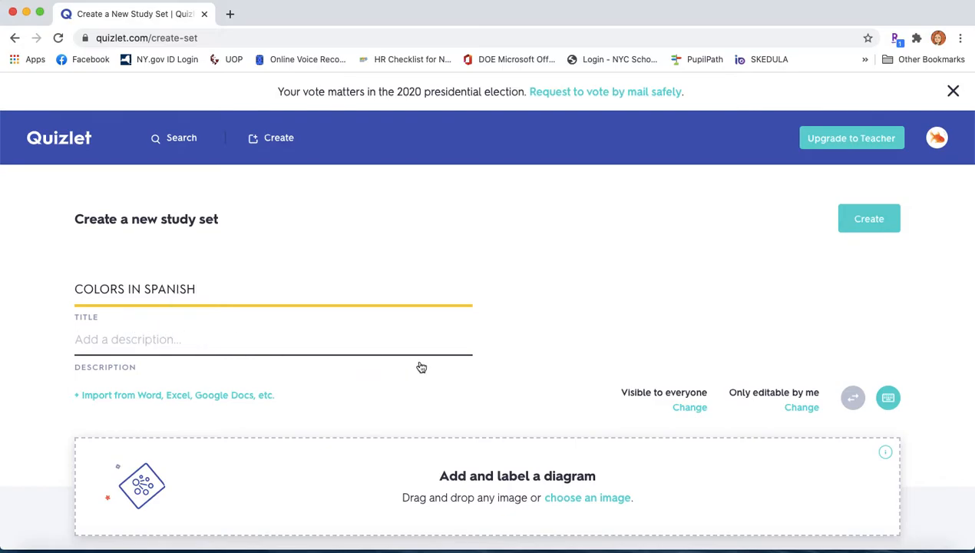
scroll(525, 369, "down", 2)
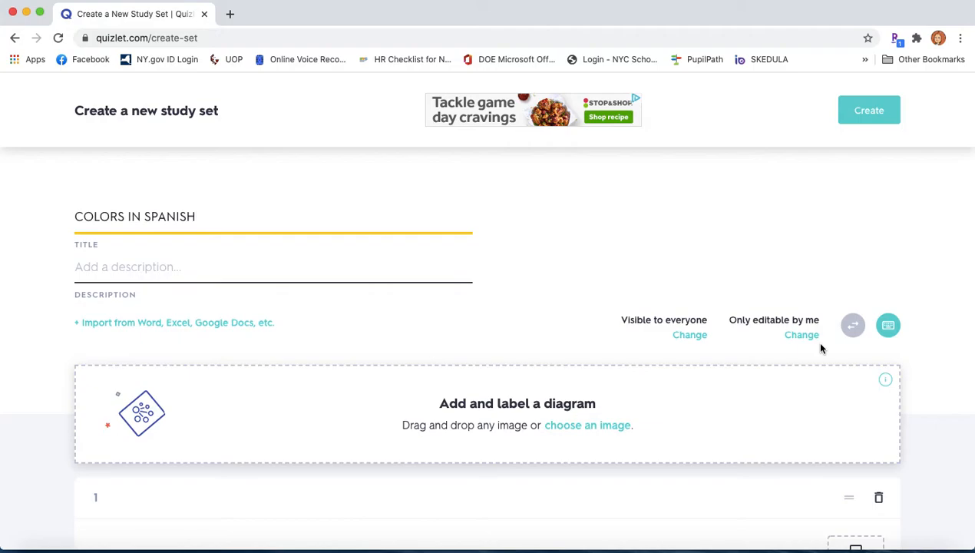
scroll(820, 348, "up", 2)
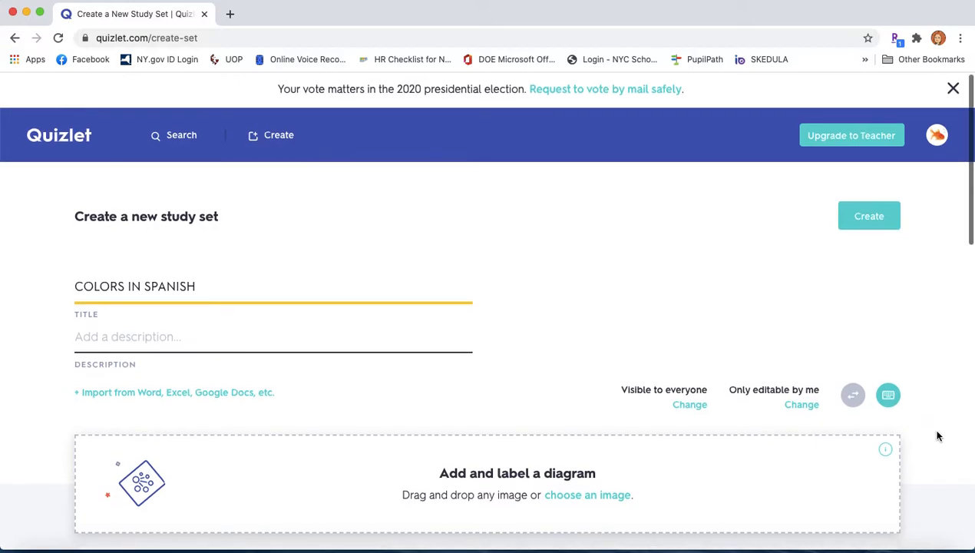
scroll(938, 436, "down", 1)
scroll(938, 436, "down", 5)
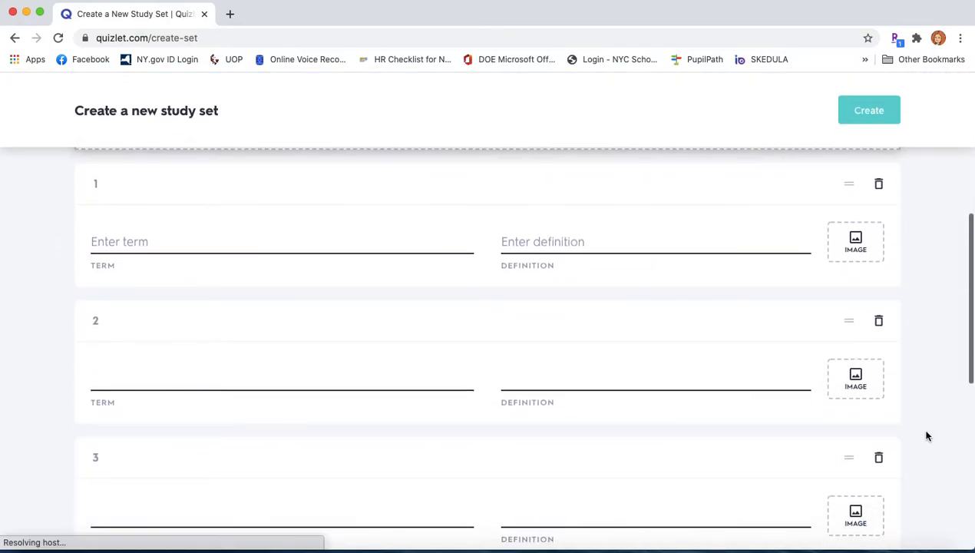
Fill card 1 with term Red, definition rojo, and a solid red image.
left_click(147, 243)
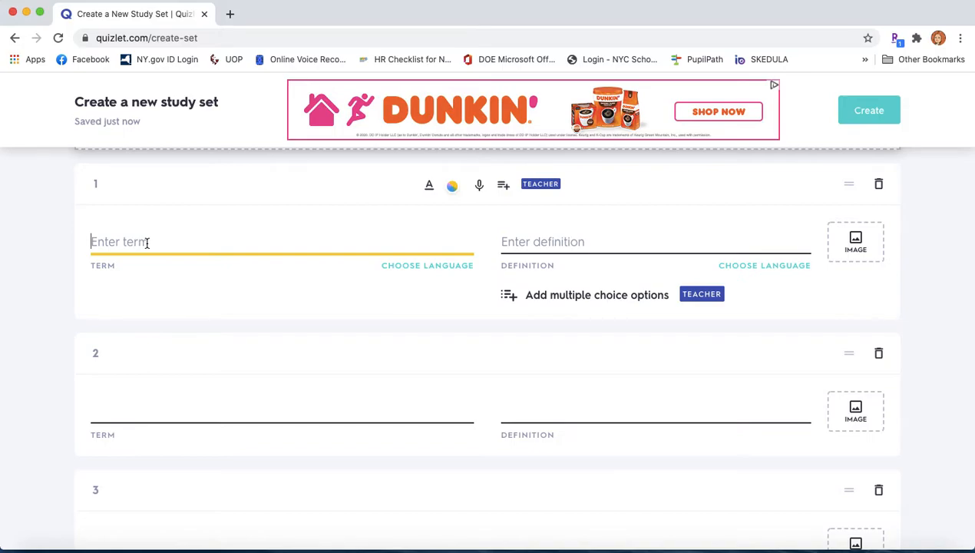
type("Red")
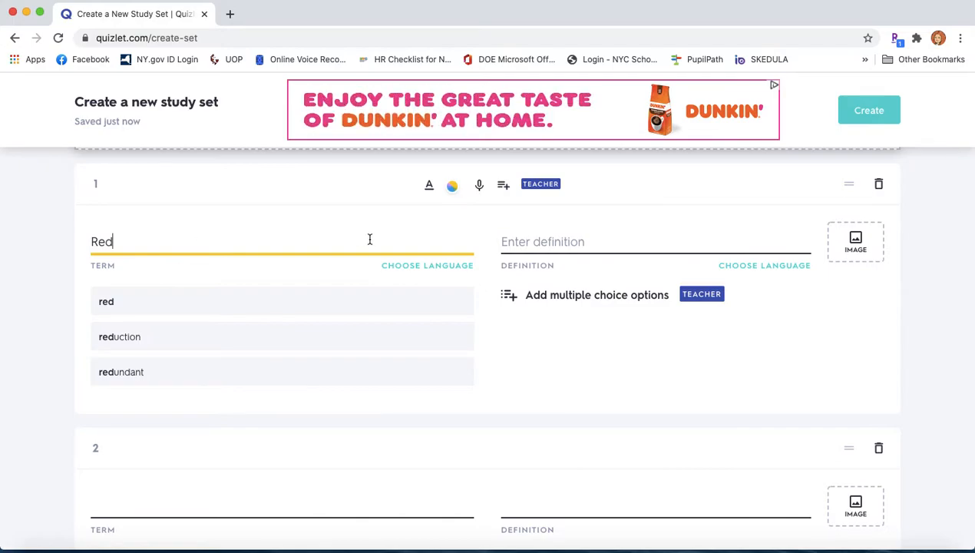
left_click(538, 242)
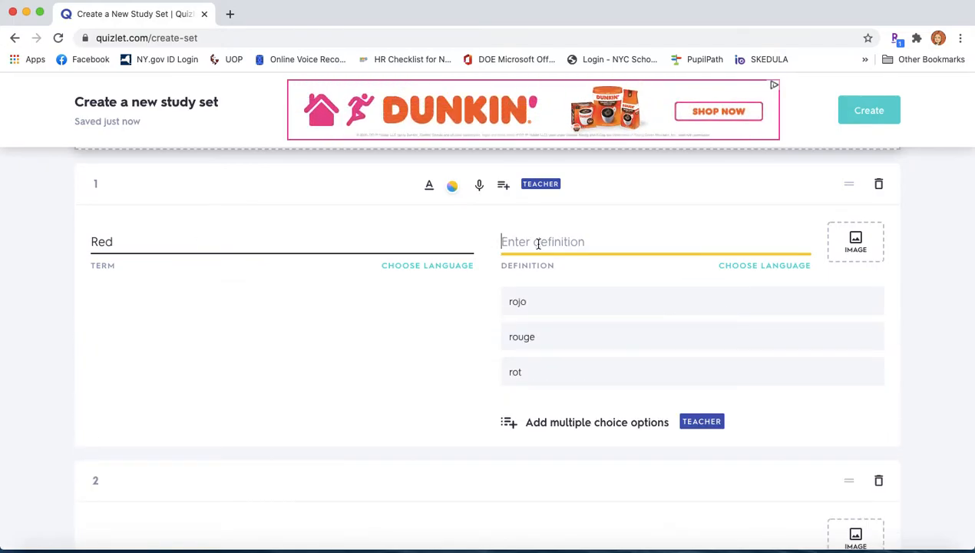
left_click(541, 305)
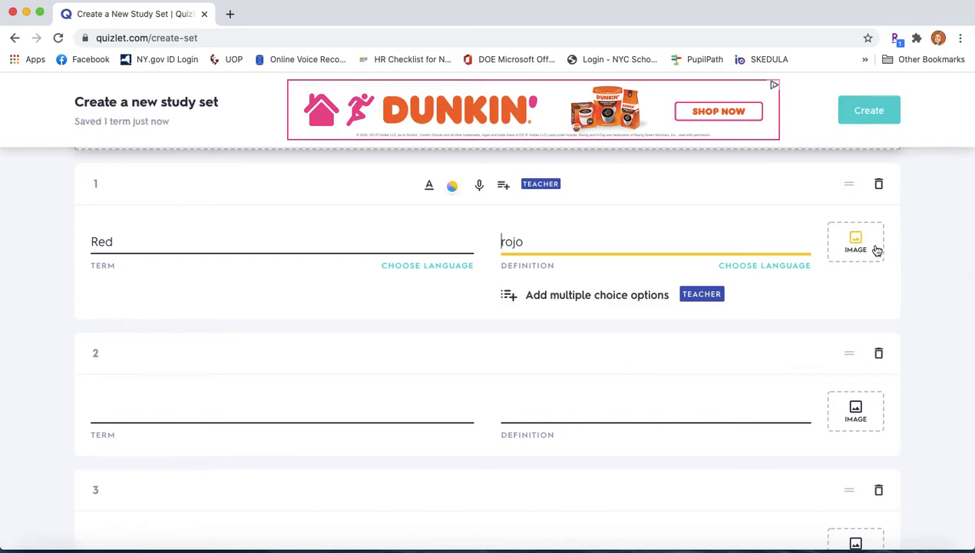
left_click(864, 244)
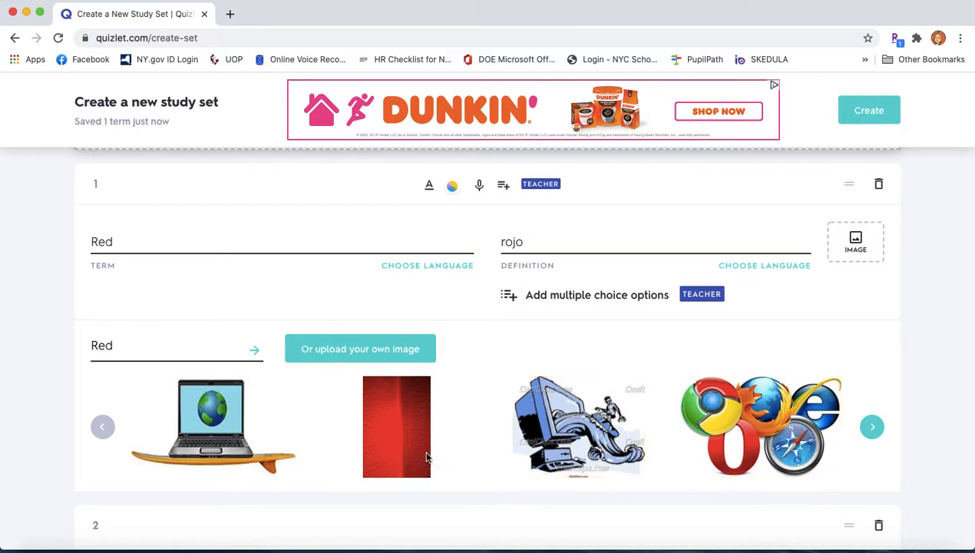
left_click(399, 444)
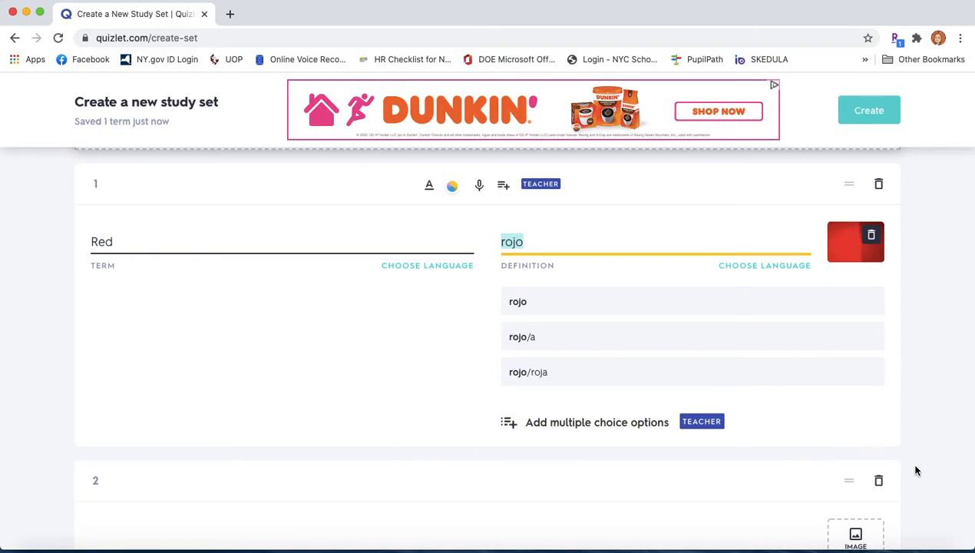
scroll(912, 468, "down", 2)
left_click(140, 458)
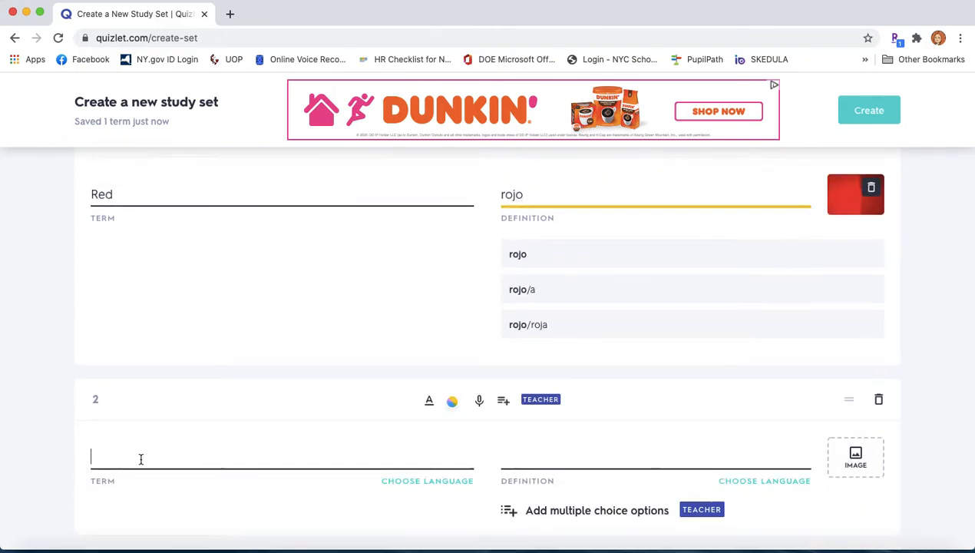
Fill card 2 with term Blue, definition azul, and a solid blue image.
type("Blue")
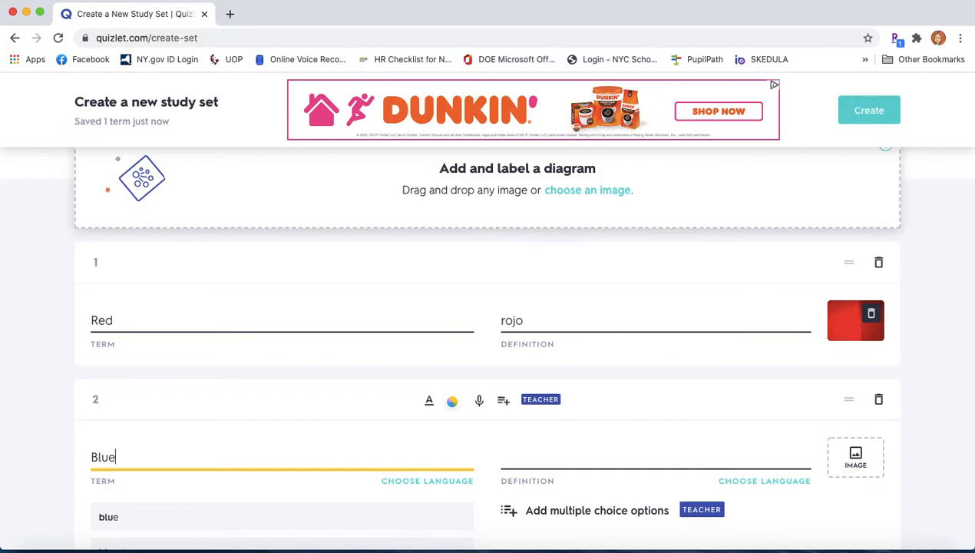
left_click(532, 456)
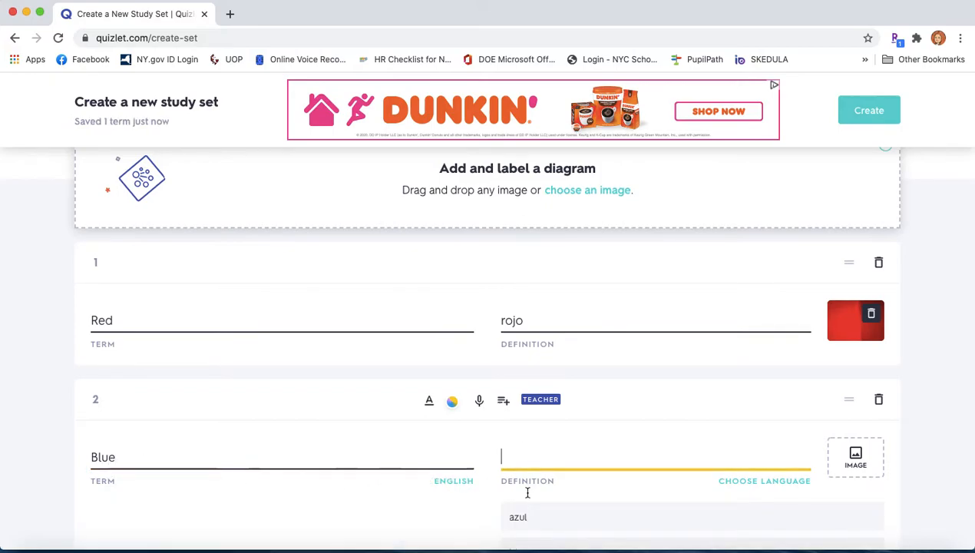
left_click(519, 523)
left_click(857, 459)
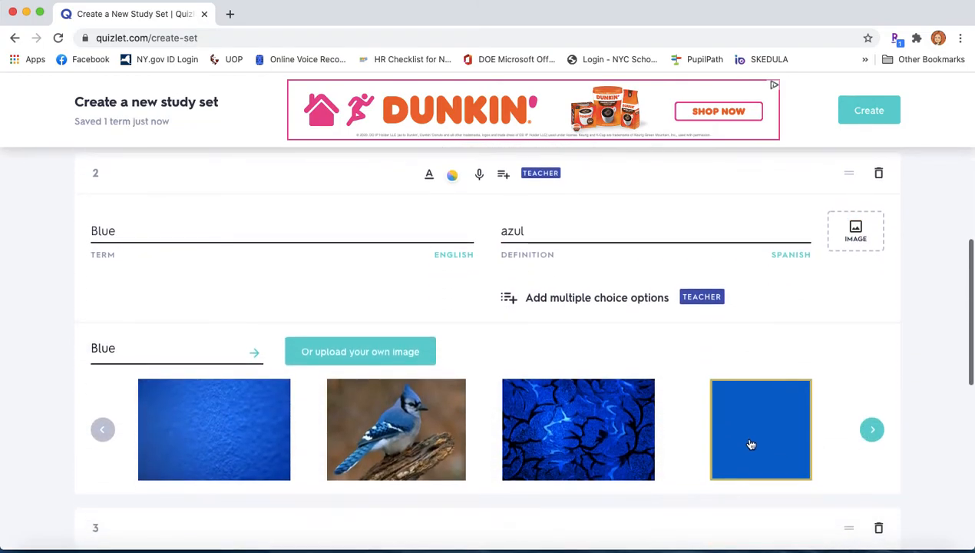
left_click(751, 443)
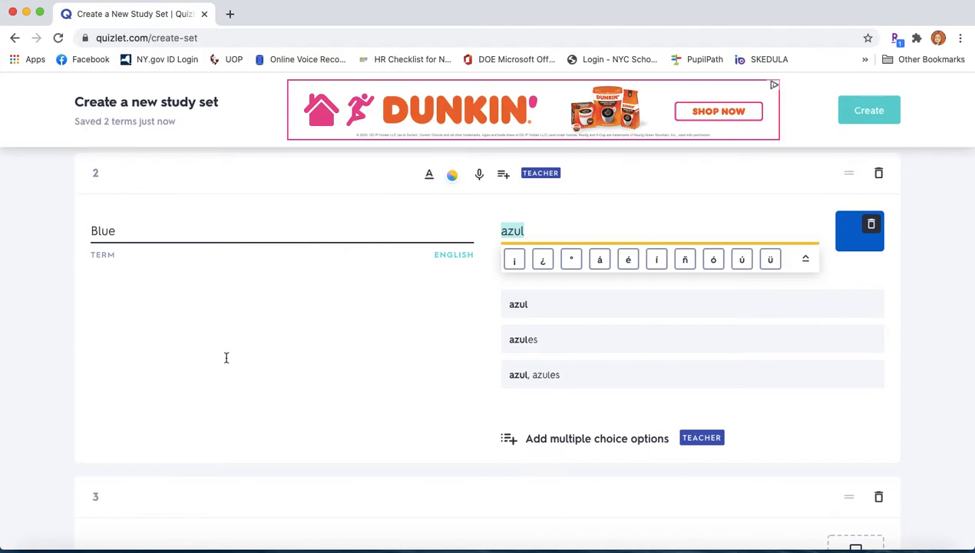
scroll(208, 350, "down", 2)
scroll(208, 351, "down", 2)
Fill card 3 with term Green, definition verde, and a plain green image.
left_click(170, 416)
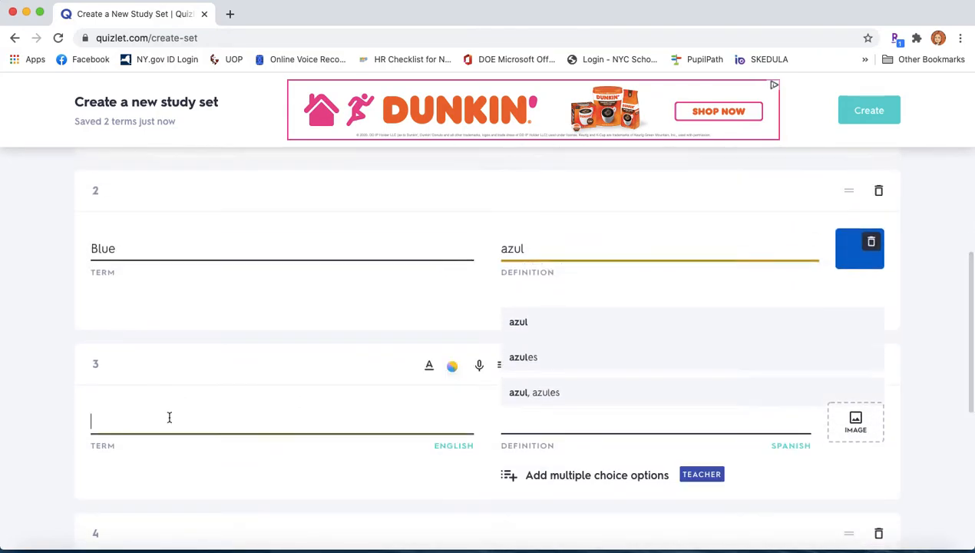
type("Green")
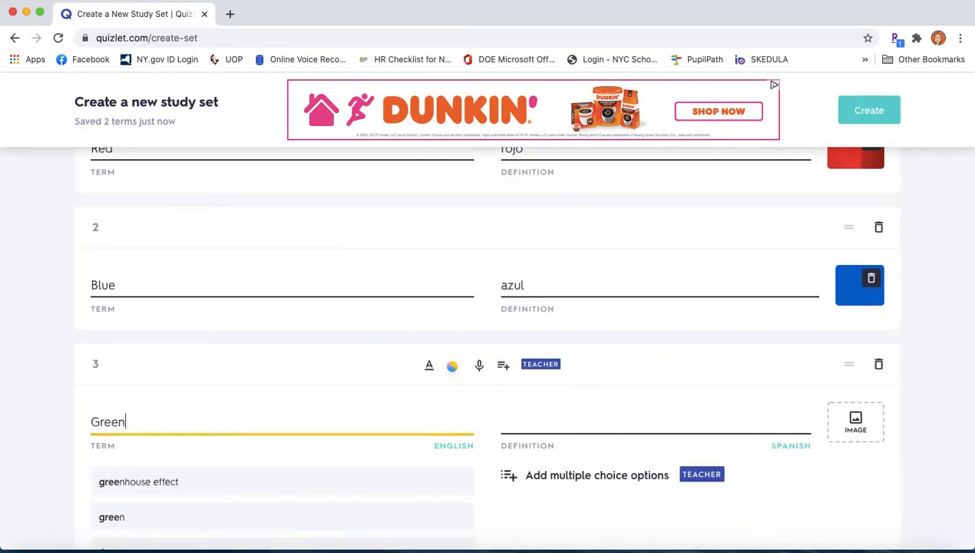
left_click(597, 424)
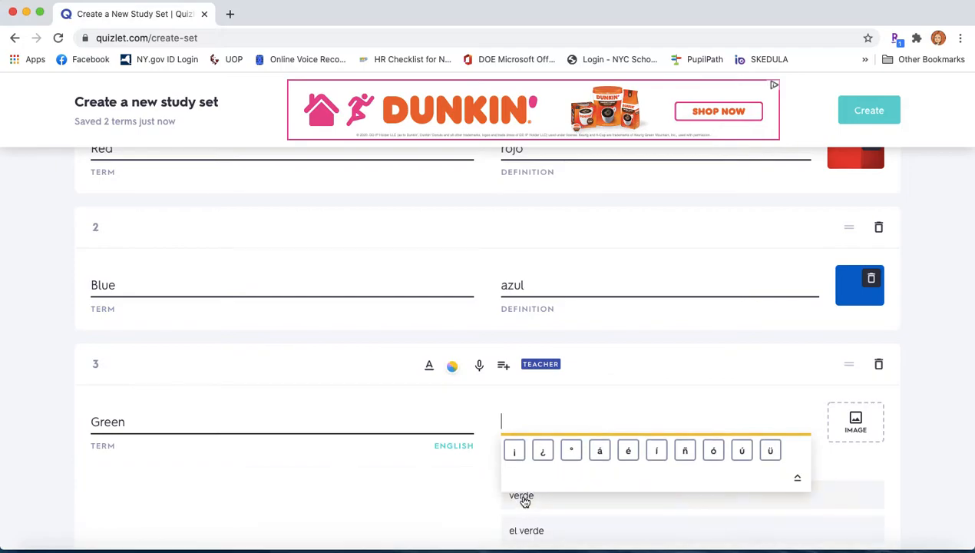
left_click(707, 490)
left_click(865, 430)
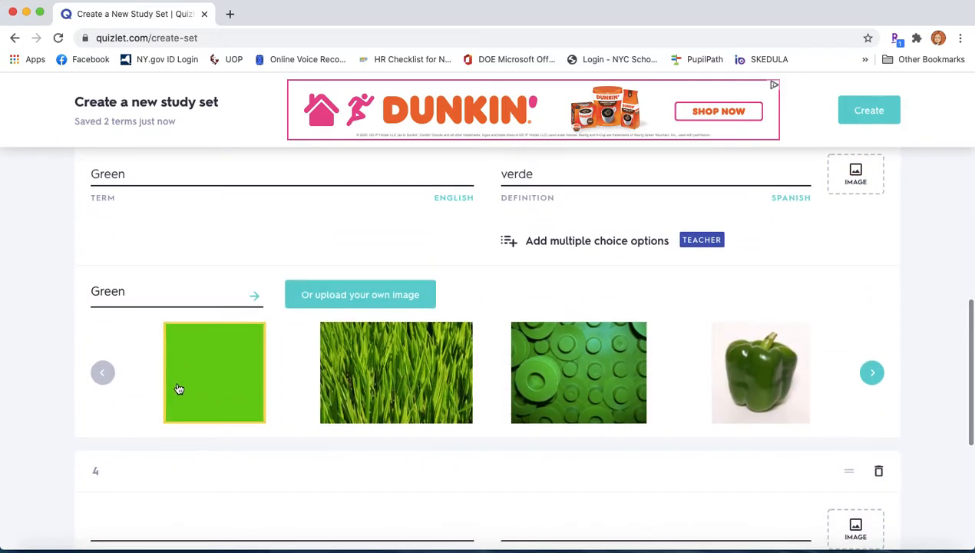
left_click(178, 389)
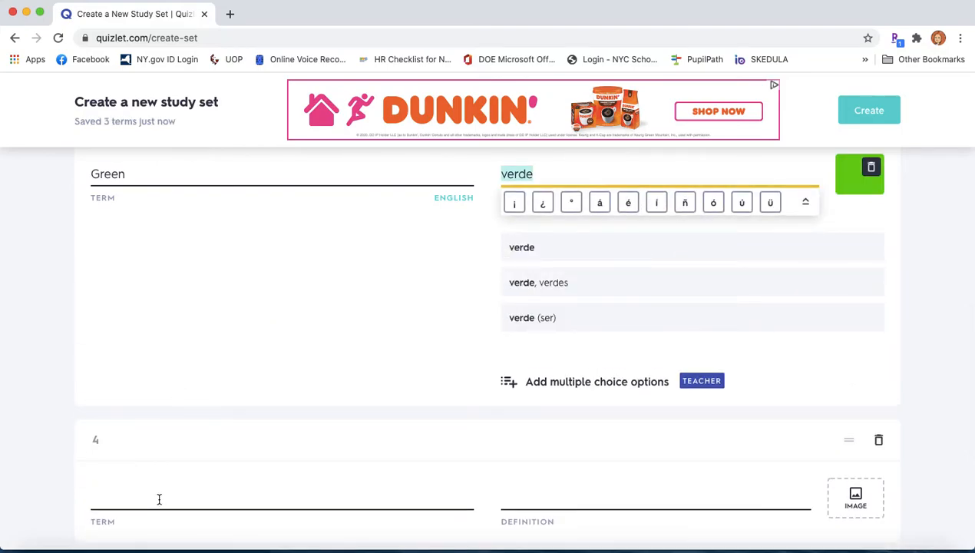
left_click(159, 499)
Fill card 4 with term Yellow, definition amarillo, and a yellow image.
type("Yellow")
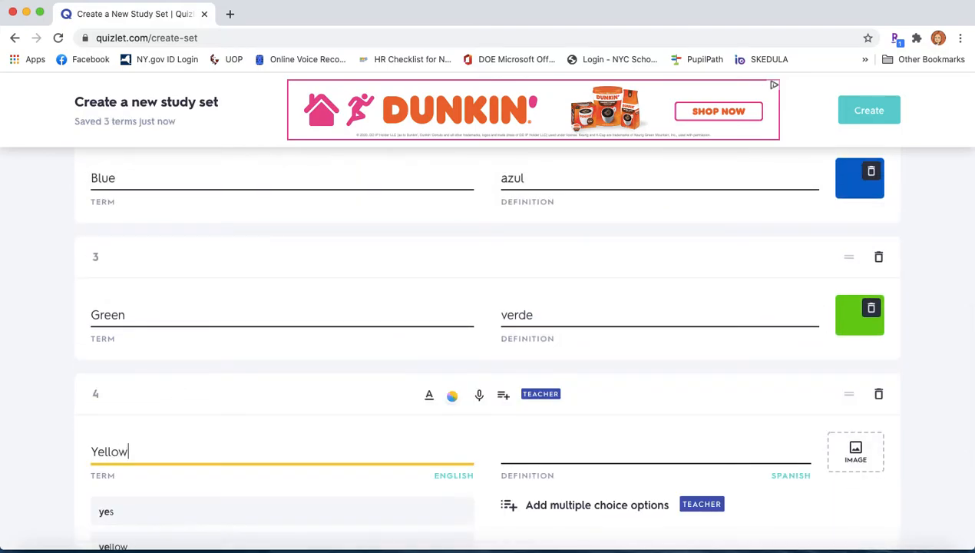
left_click(551, 453)
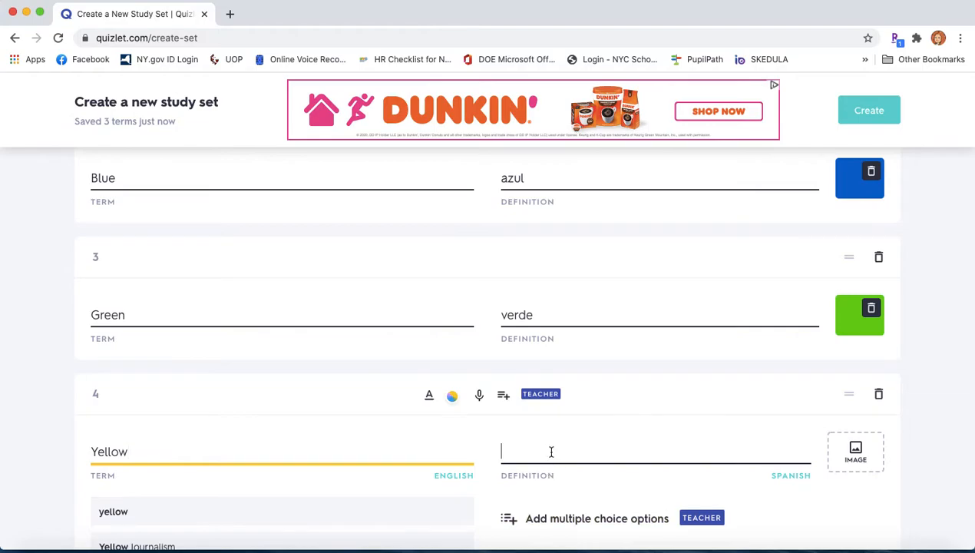
scroll(947, 507, "down", 2)
left_click(540, 407)
left_click(879, 339)
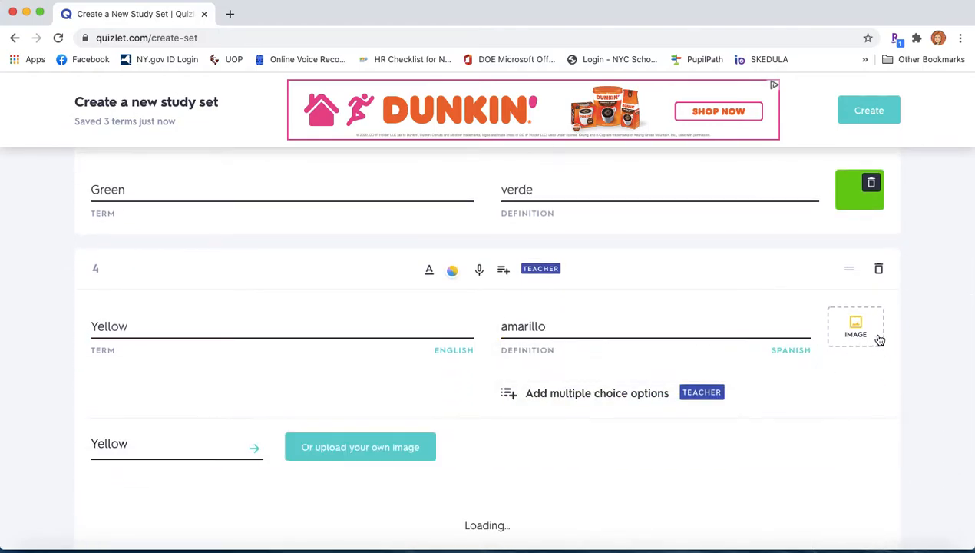
left_click(767, 499)
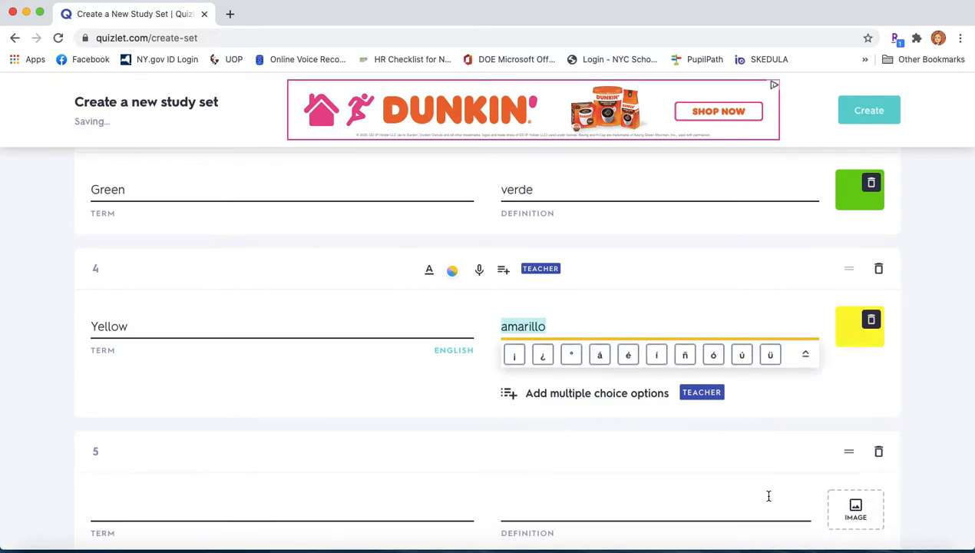
scroll(766, 496, "down", 3)
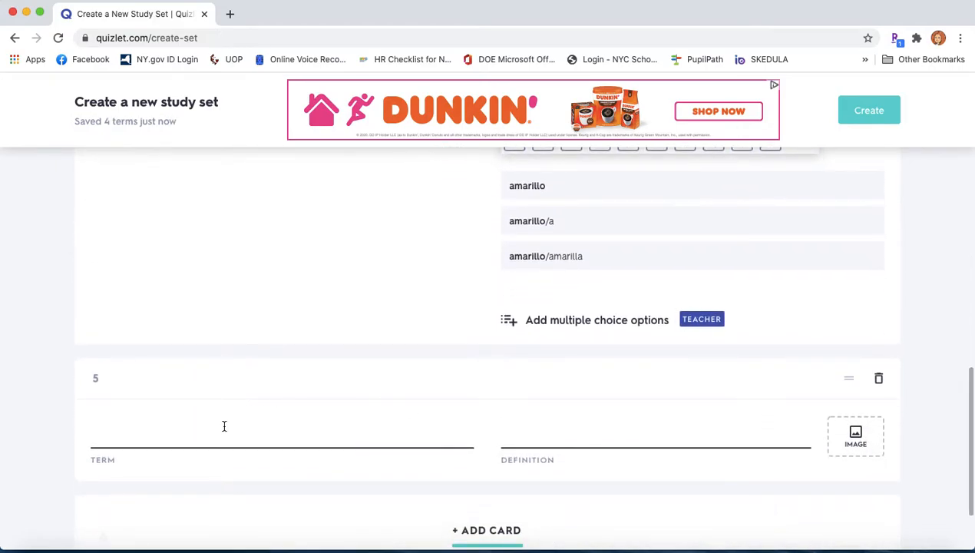
Fill card 5 with term Orange, definition naranja, and an orange square image.
left_click(223, 431)
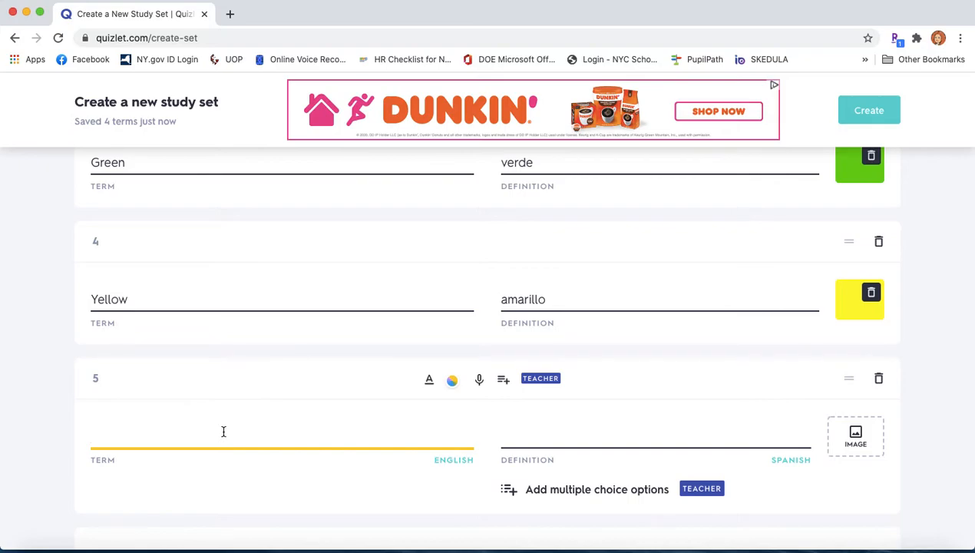
type("Or")
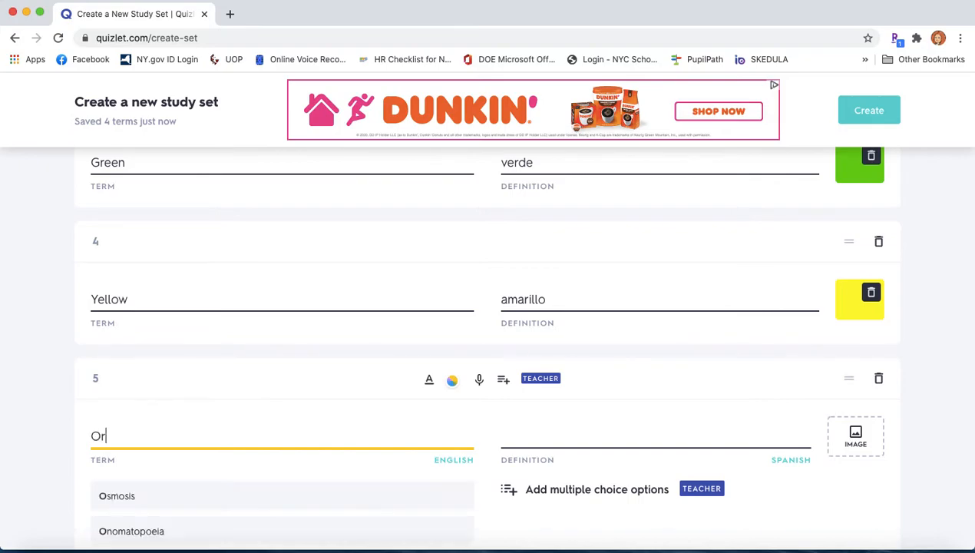
type("ange")
left_click(561, 439)
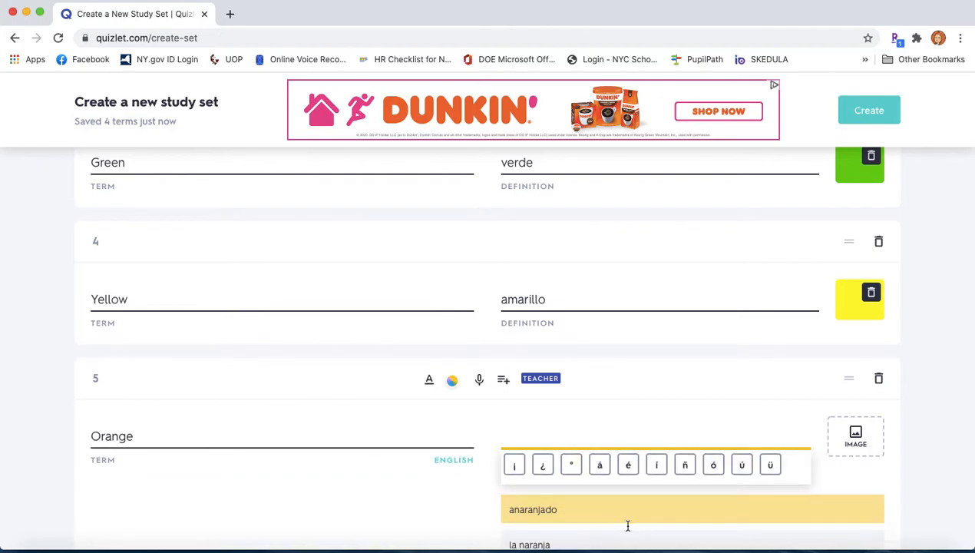
scroll(626, 523, "down", 3)
left_click(536, 479)
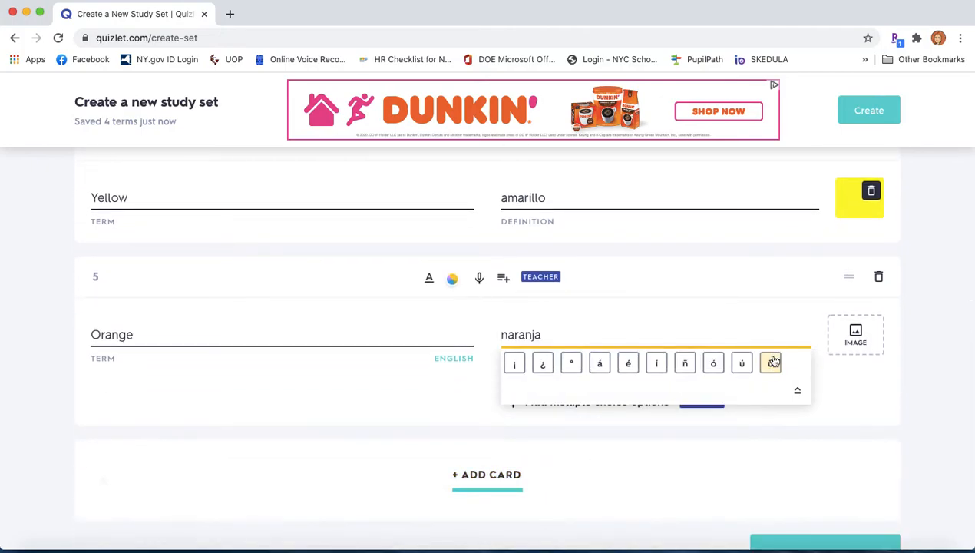
left_click(854, 341)
scroll(854, 341, "down", 4)
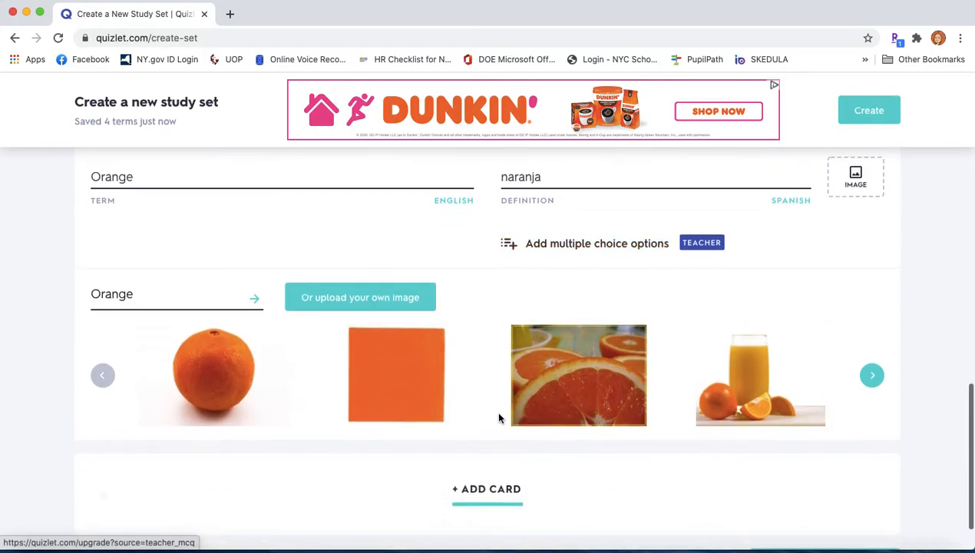
left_click(414, 399)
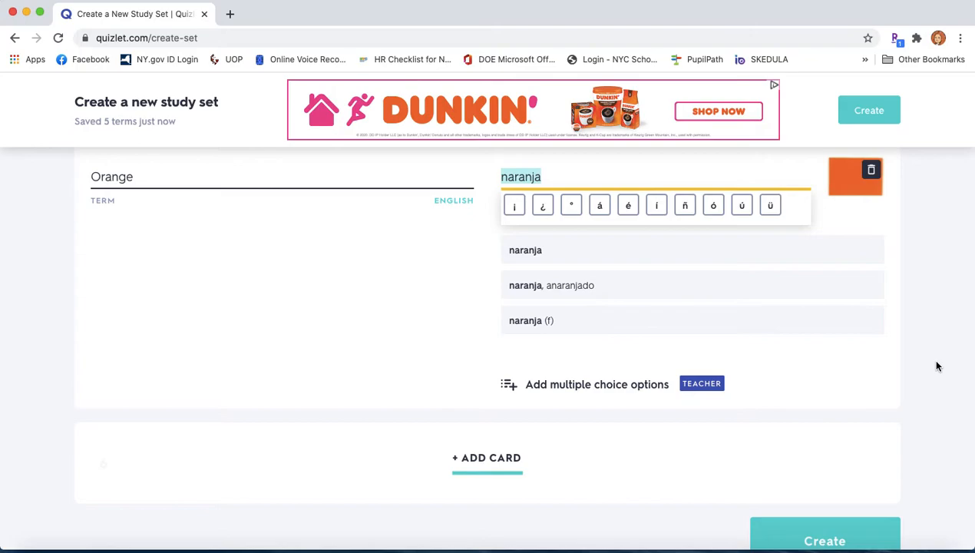
scroll(932, 370, "down", 1)
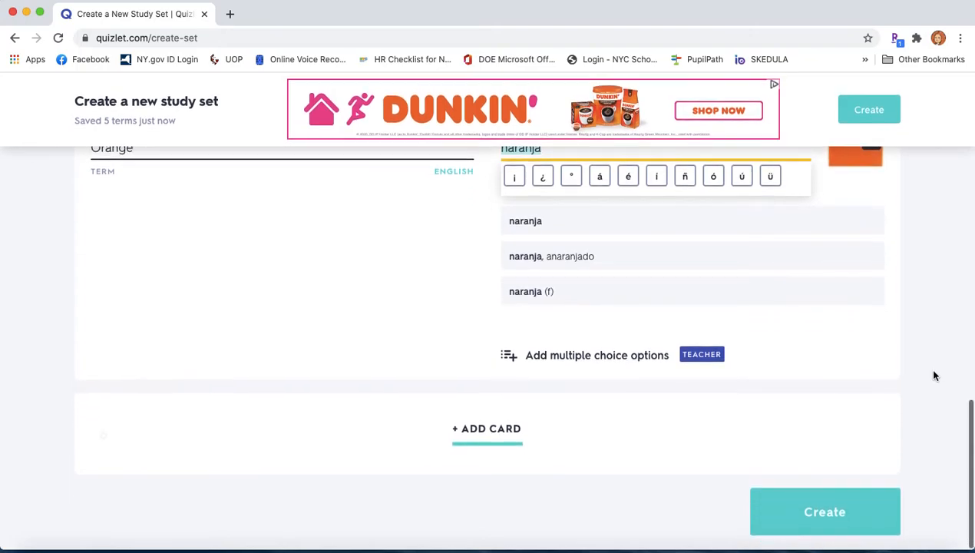
Create the set and close the 'Nice set! Ready to share it?' popup.
left_click(844, 515)
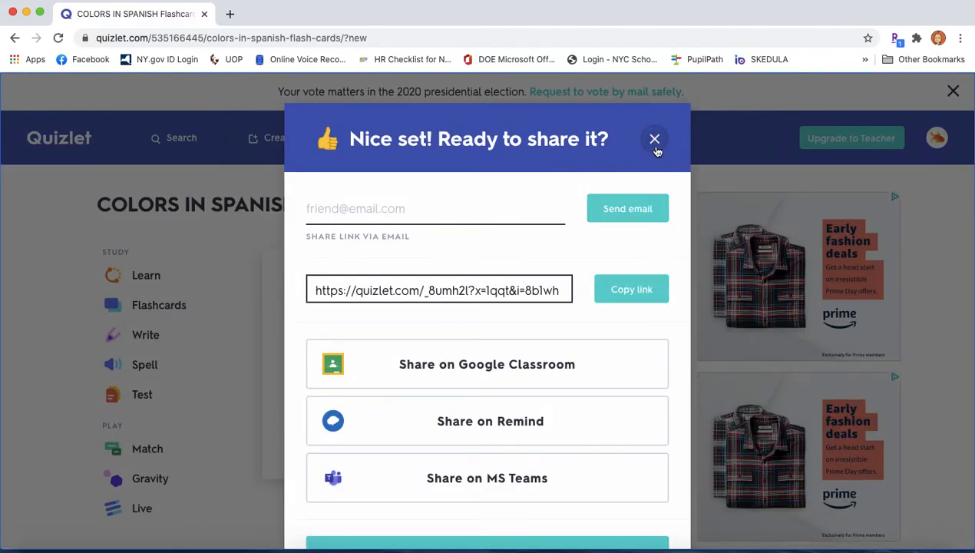
left_click(654, 140)
scroll(660, 275, "down", 4)
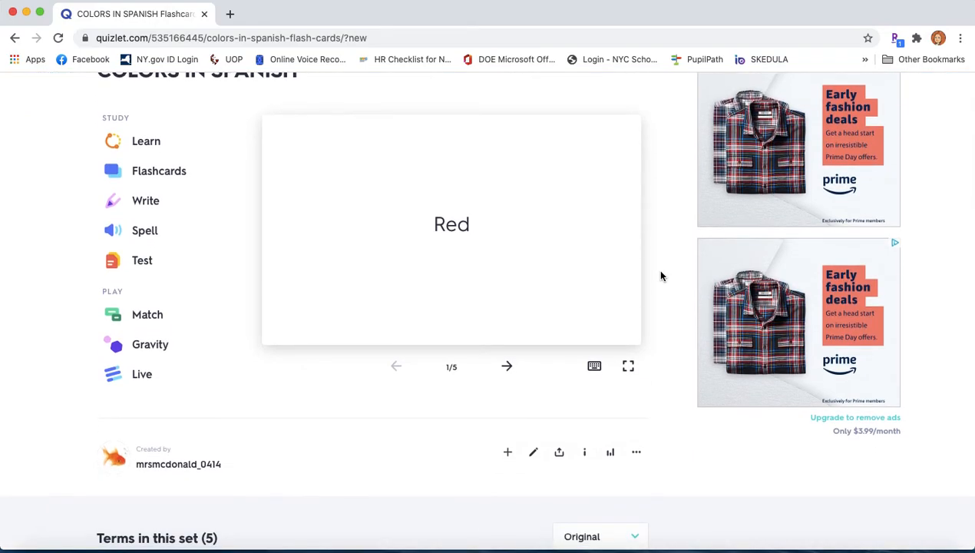
Flip and advance through all five flashcards, Red to Orange, then cancel the Learn Mode countdown.
left_click(572, 321)
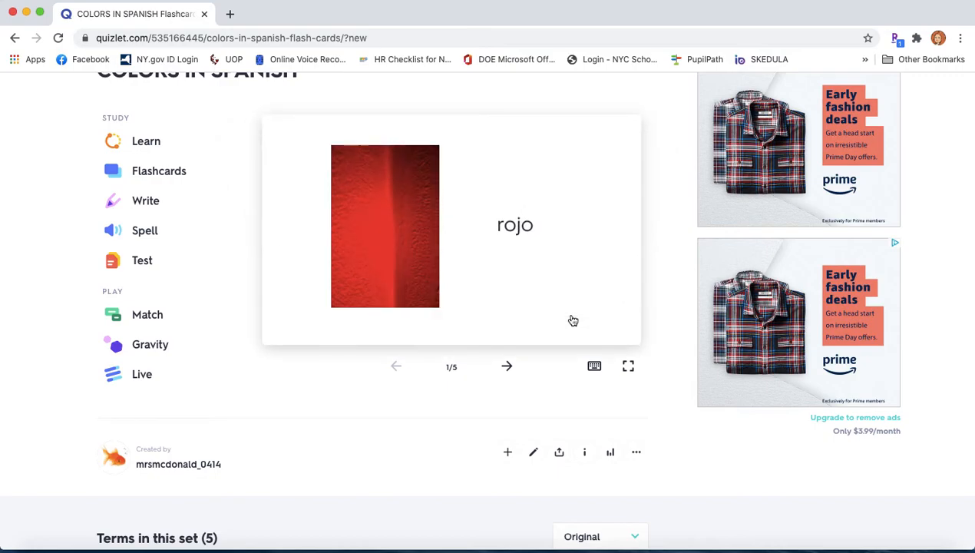
left_click(510, 368)
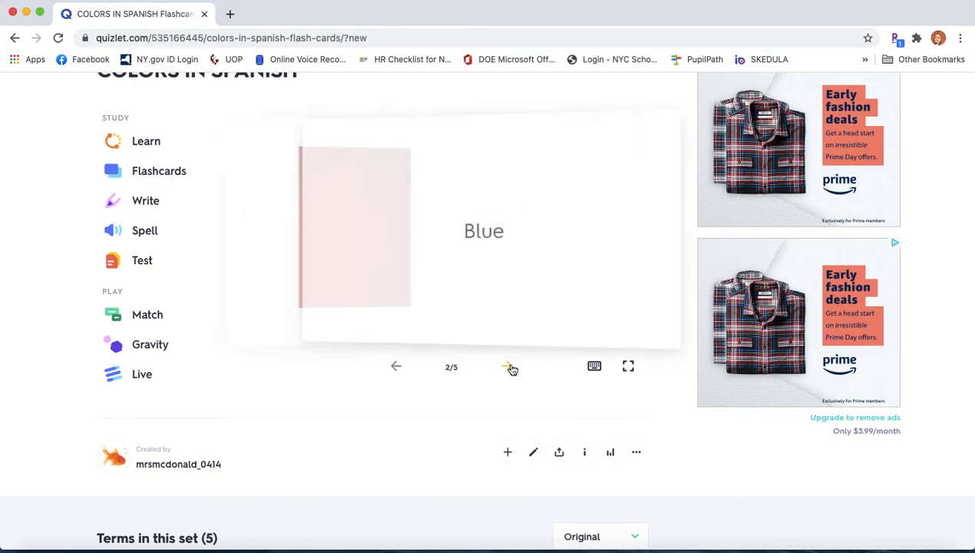
left_click(564, 322)
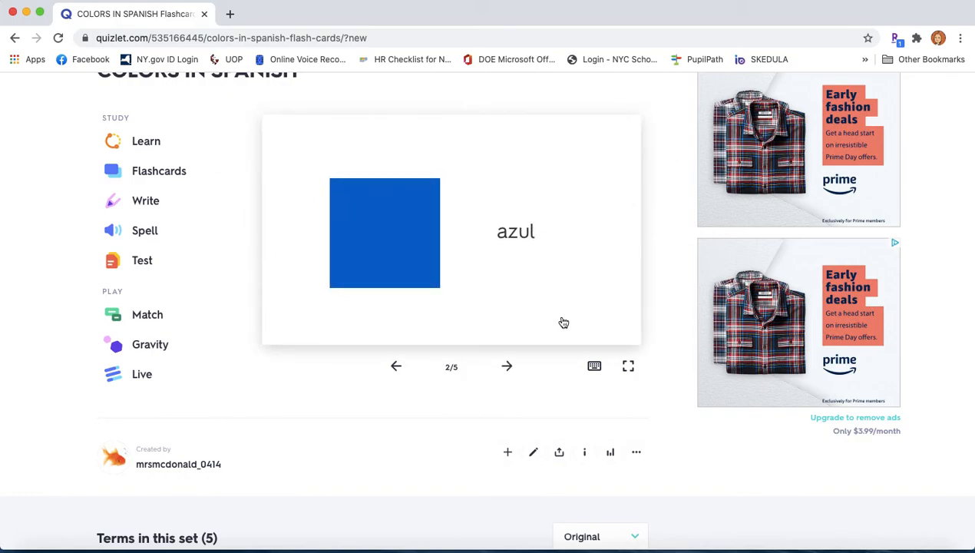
left_click(508, 368)
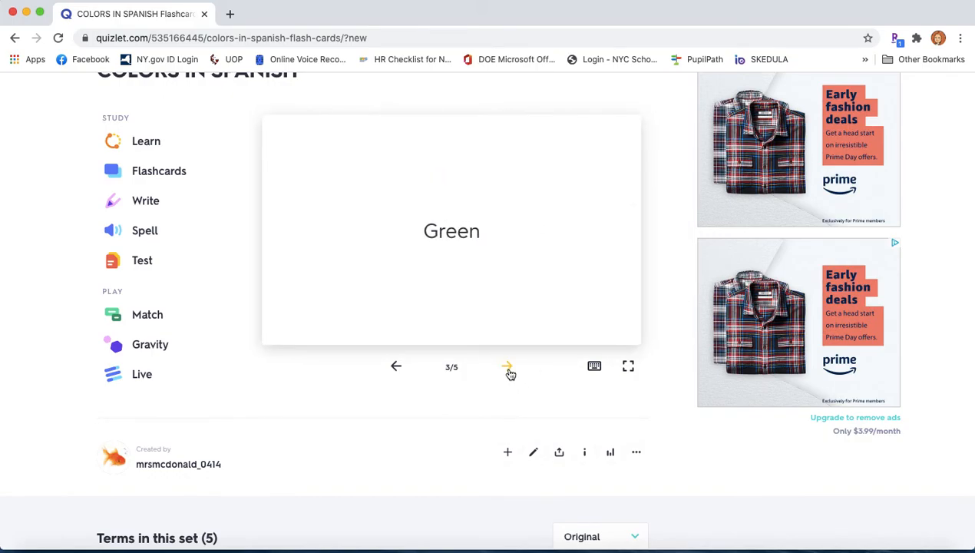
left_click(563, 314)
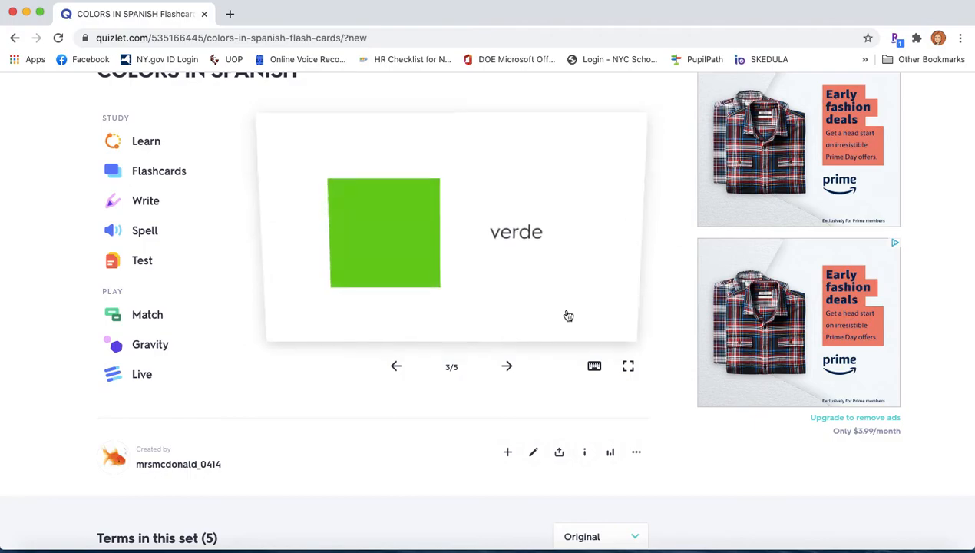
left_click(511, 372)
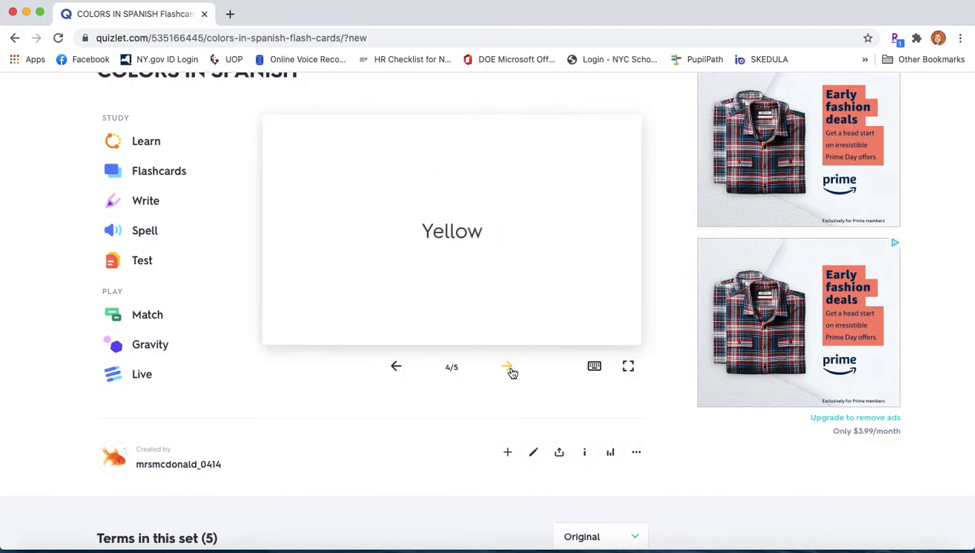
left_click(563, 303)
left_click(507, 367)
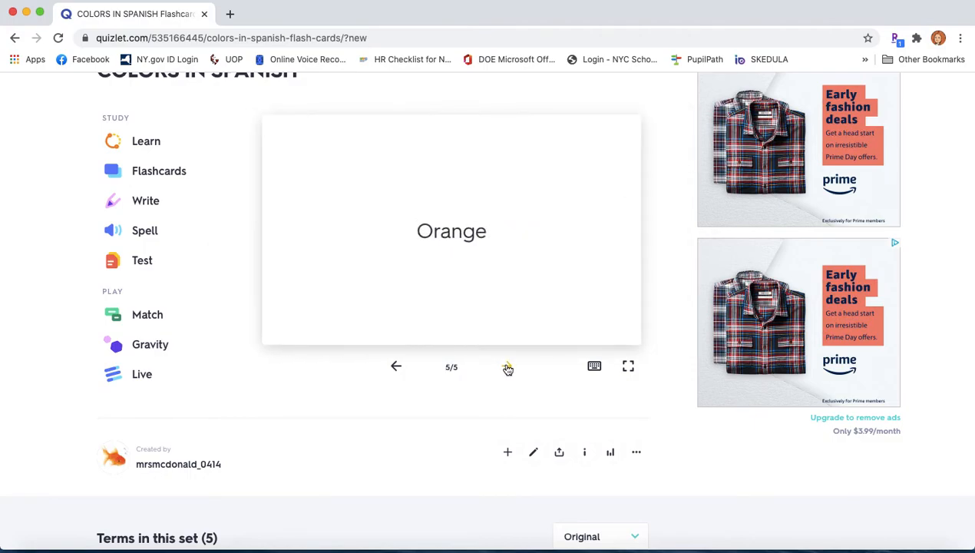
left_click(576, 303)
left_click(508, 367)
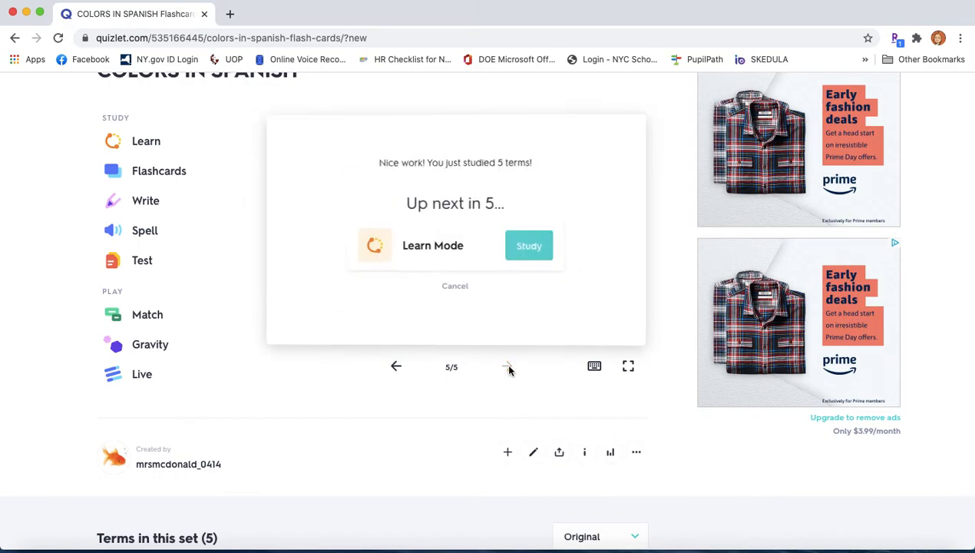
left_click(463, 292)
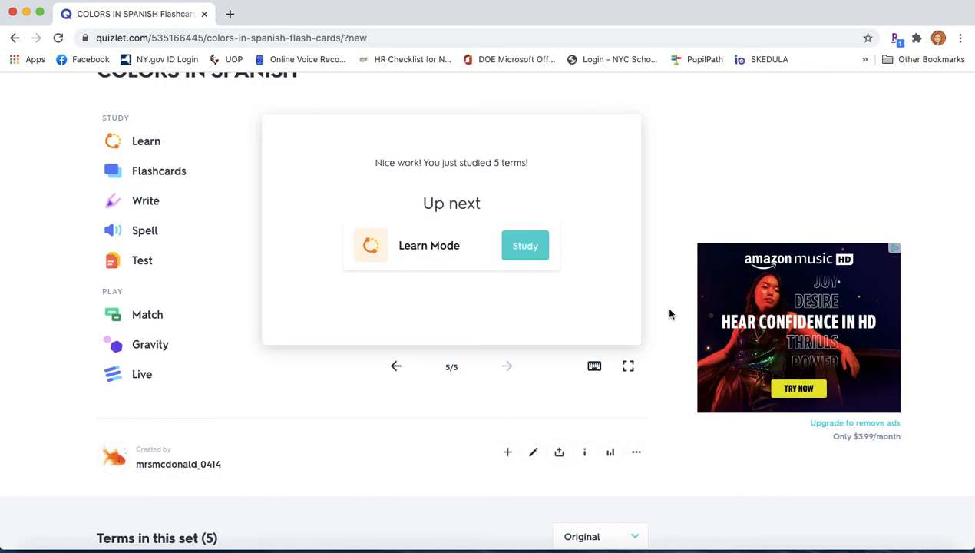
Send the set link to the recipient's e-mail address from Share, then close the dialog.
left_click(560, 453)
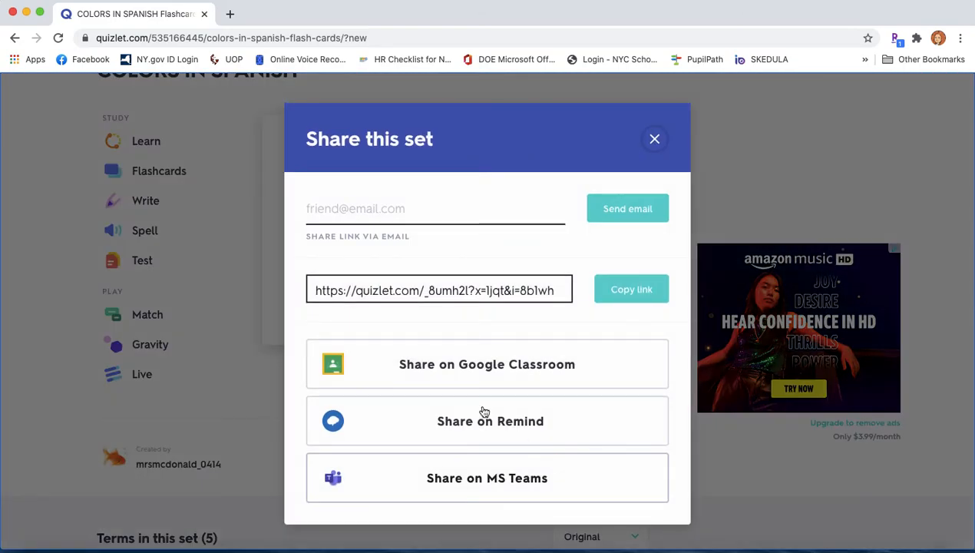
left_click(369, 214)
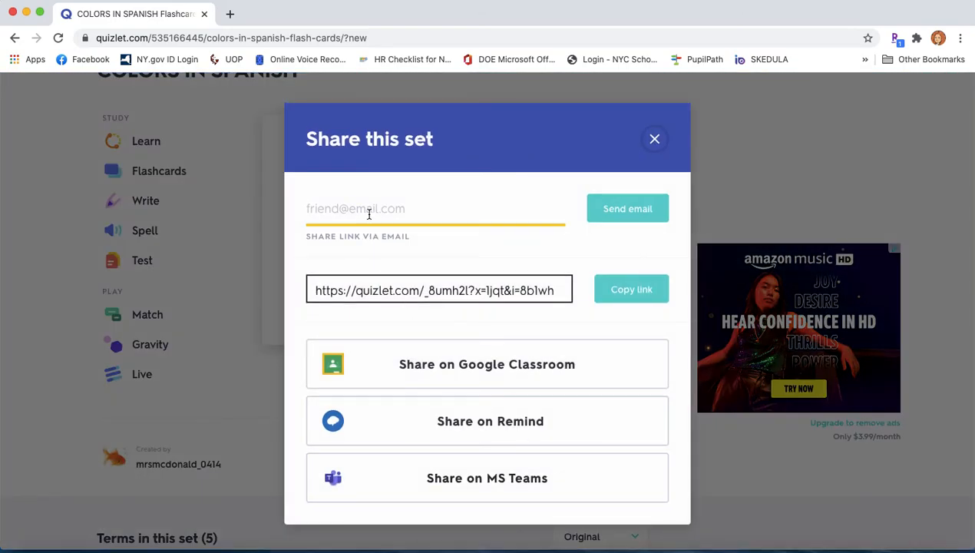
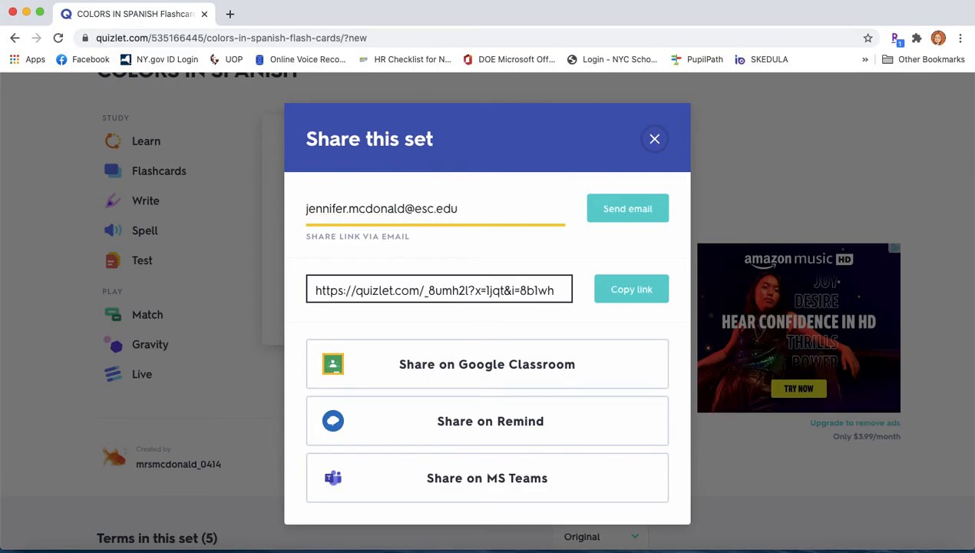
left_click(622, 218)
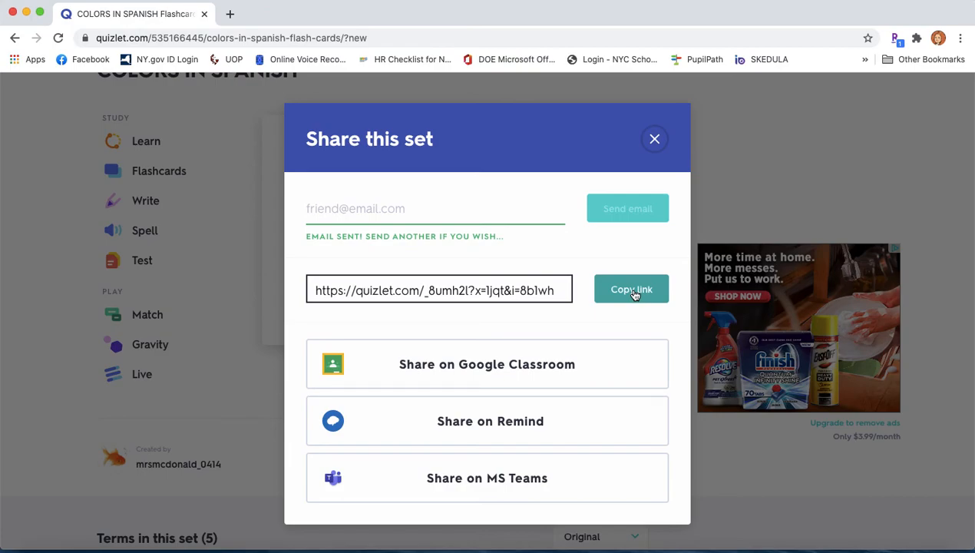
left_click(655, 140)
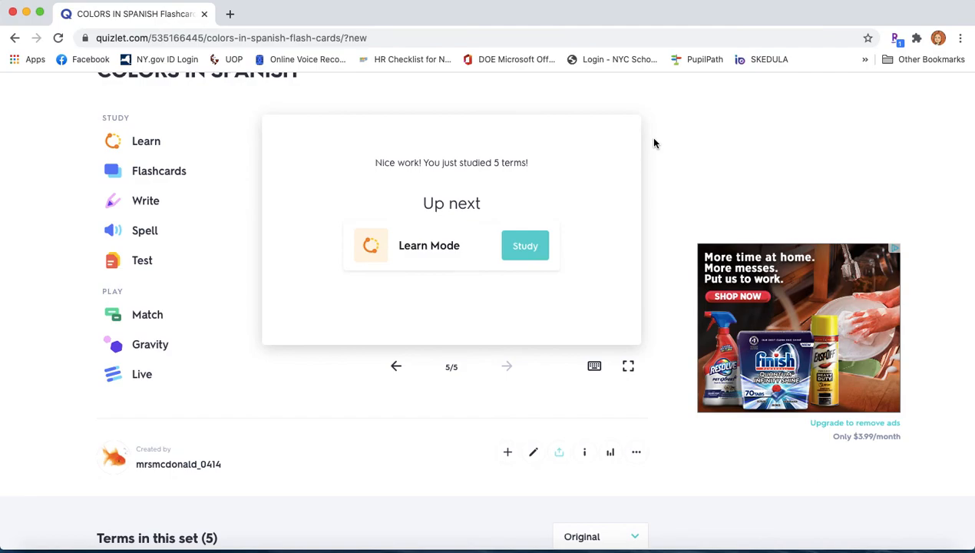
scroll(654, 143, "up", 2)
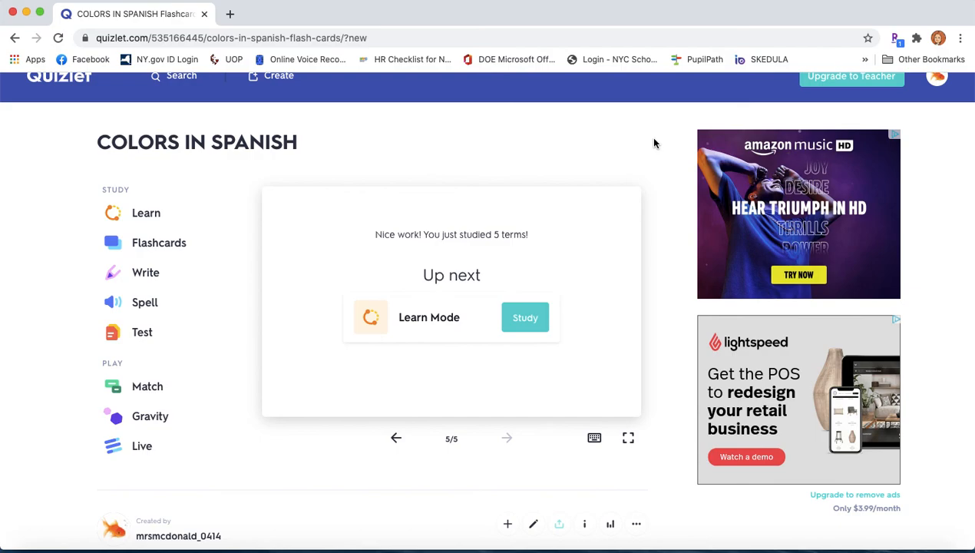
scroll(654, 143, "up", 1)
scroll(654, 143, "down", 1)
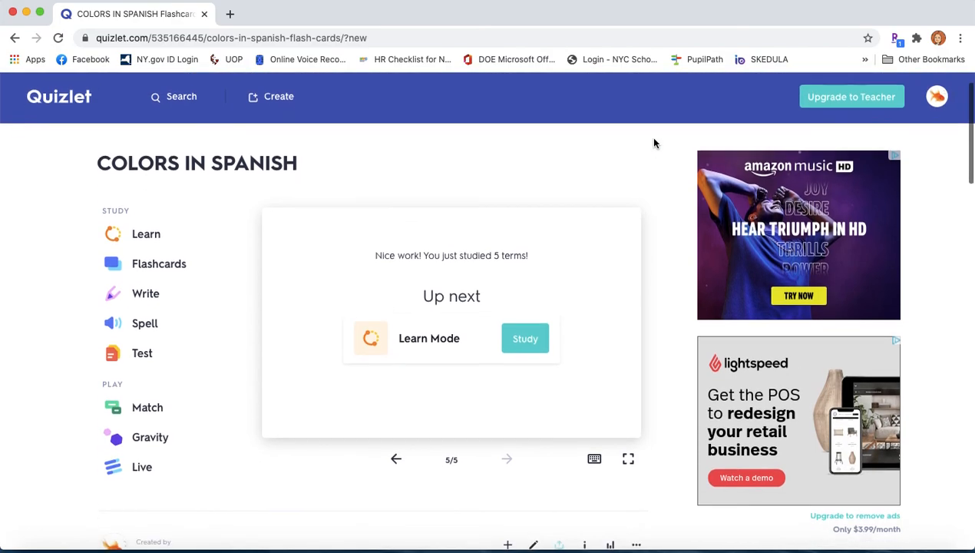